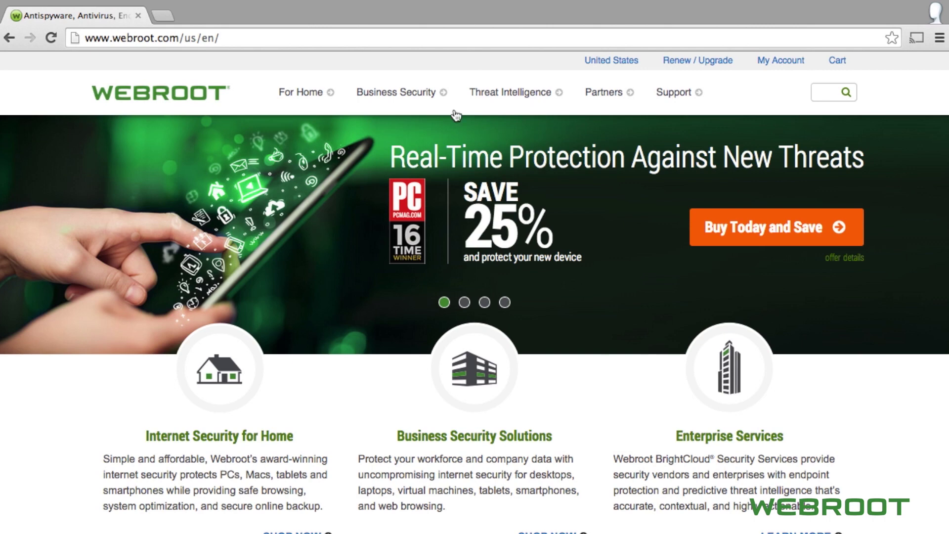
- From Business Security > Free Trials, start the Endpoint Protection free trial signup
click(416, 102)
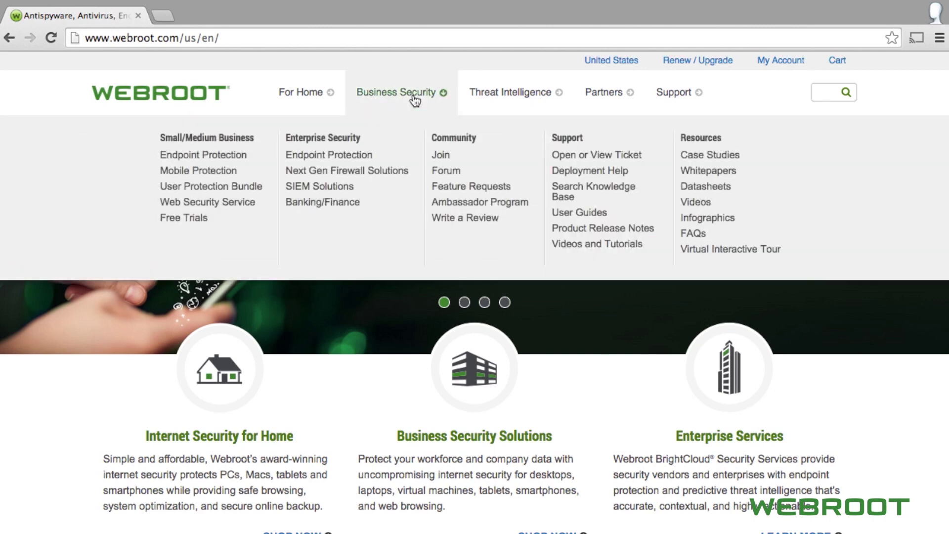
click(208, 226)
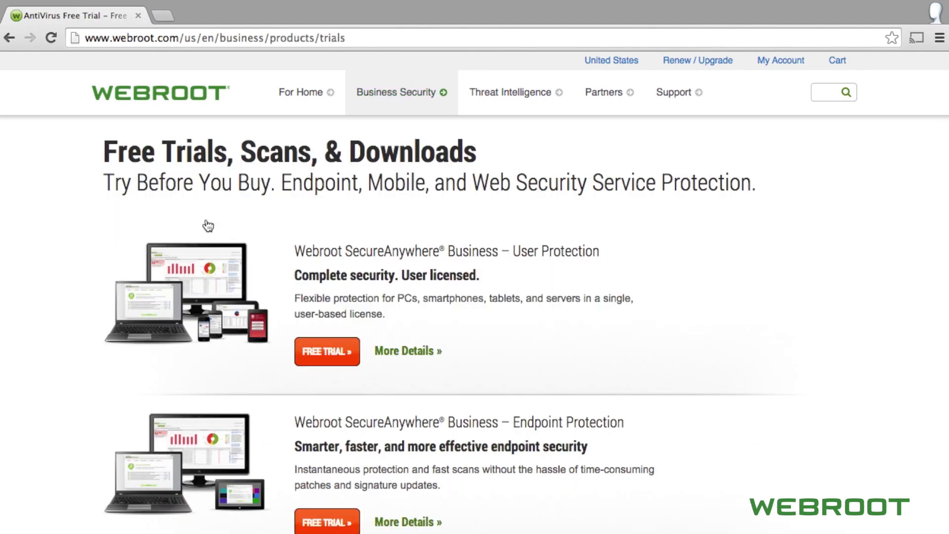
scroll(208, 226, down, 1)
scroll(207, 226, down, 8)
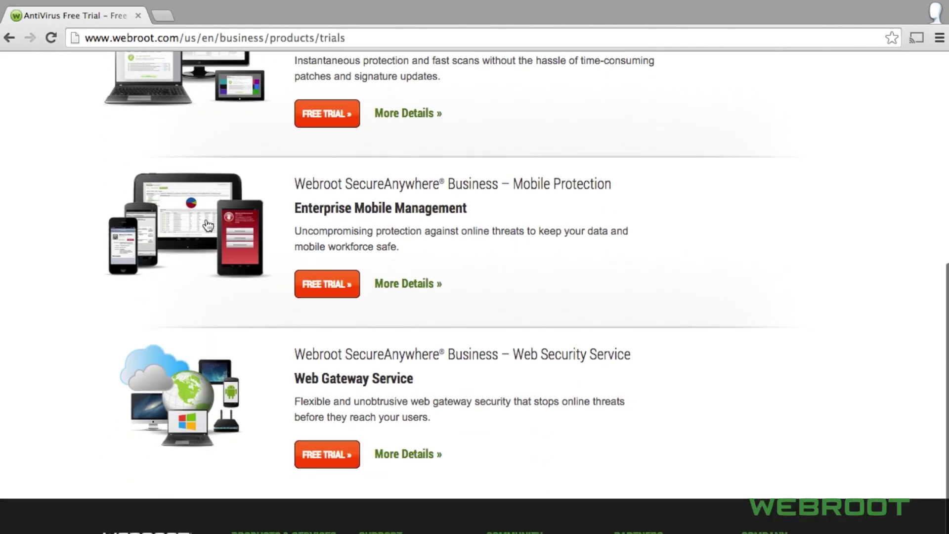
scroll(208, 225, up, 9)
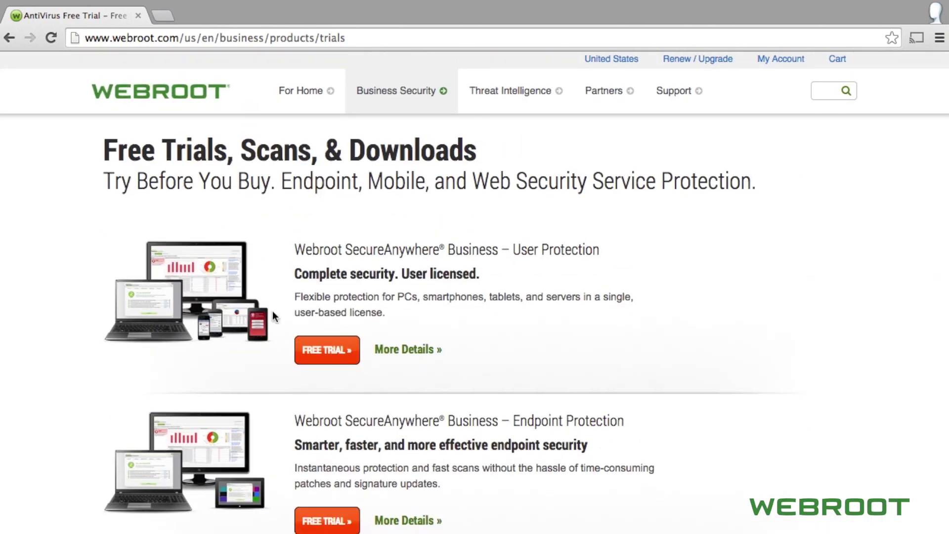
click(337, 522)
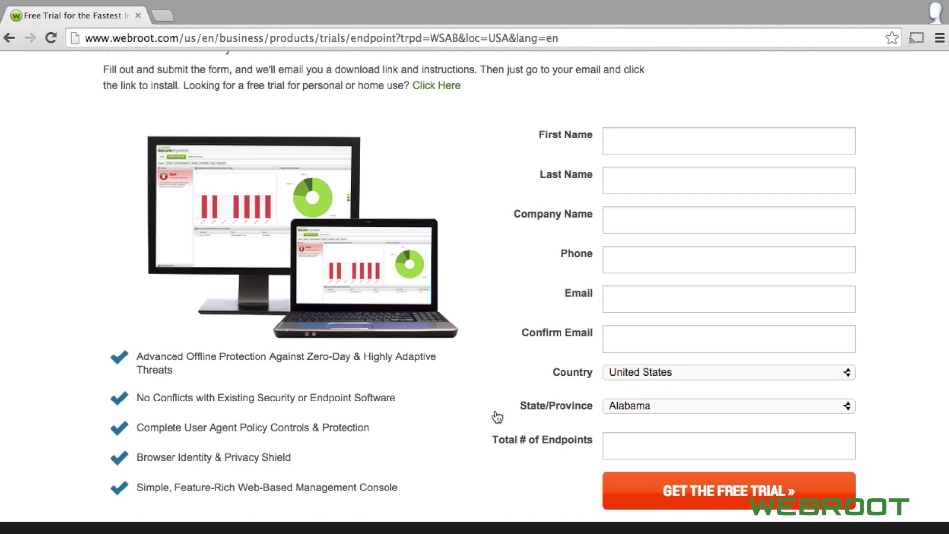
- Submit the completed Endpoint Protection trial form with GET THE FREE TRIAL
click(721, 492)
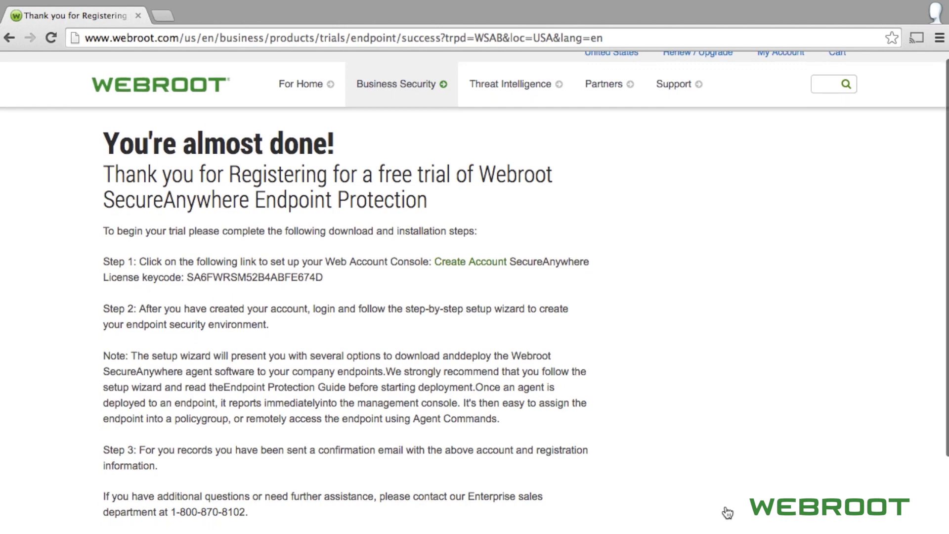
- Scroll the confirmation page down to the Step 1 Create Account link
scroll(728, 513, down, 3)
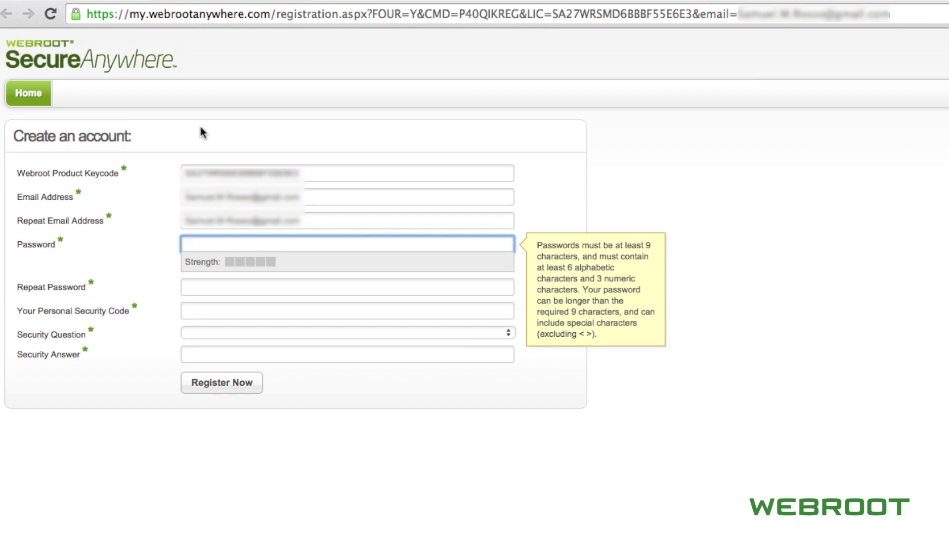
- Enter the account password, repeat it, and enter a personal security code
text(••••••••••••)
key(Tab)
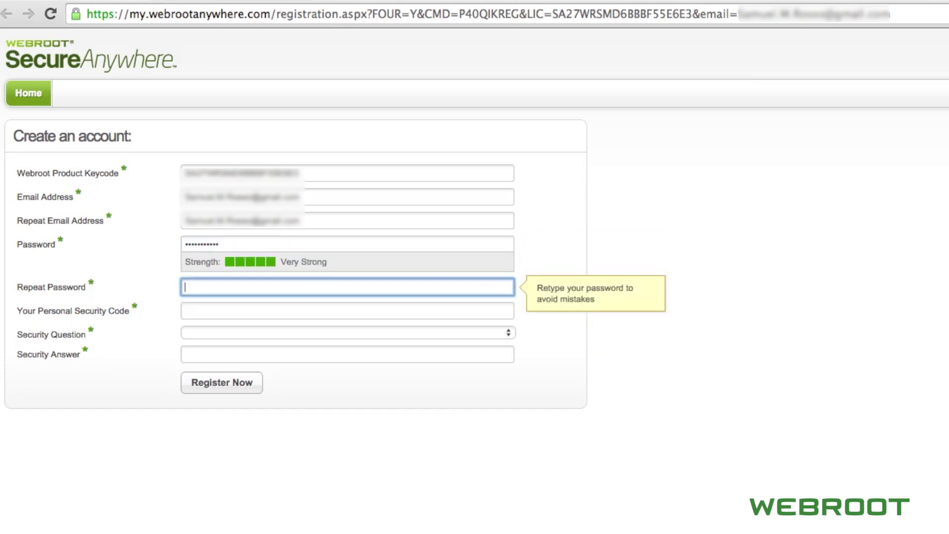
text(••••••••••••)
key(Tab)
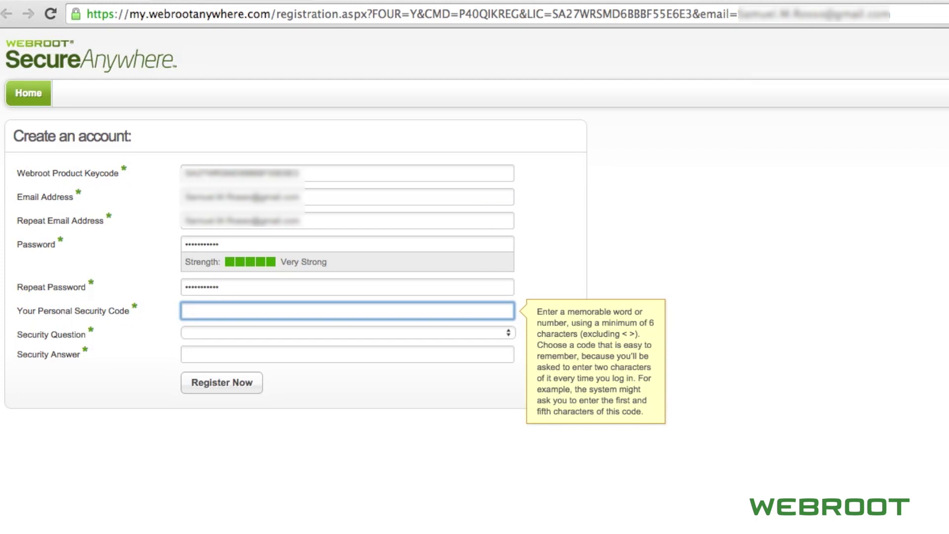
text(••••••••)
- Choose the 'Name of first pet' question, enter its answer, accept the terms and register
click(346, 332)
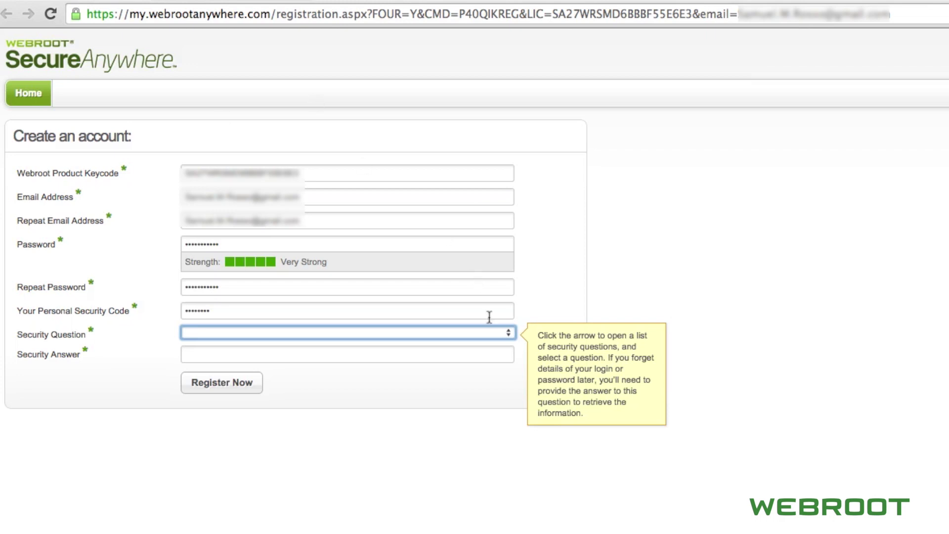
click(494, 332)
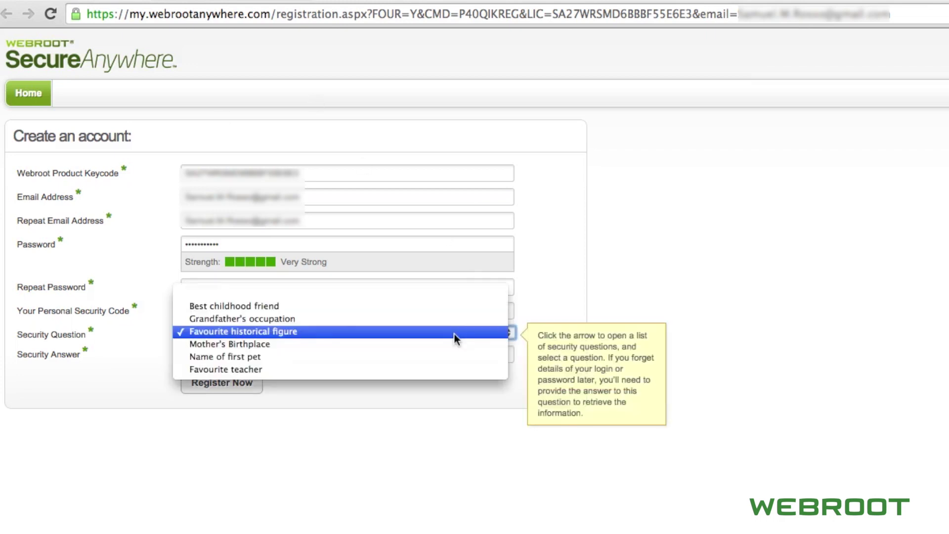
click(425, 357)
click(424, 355)
click(260, 387)
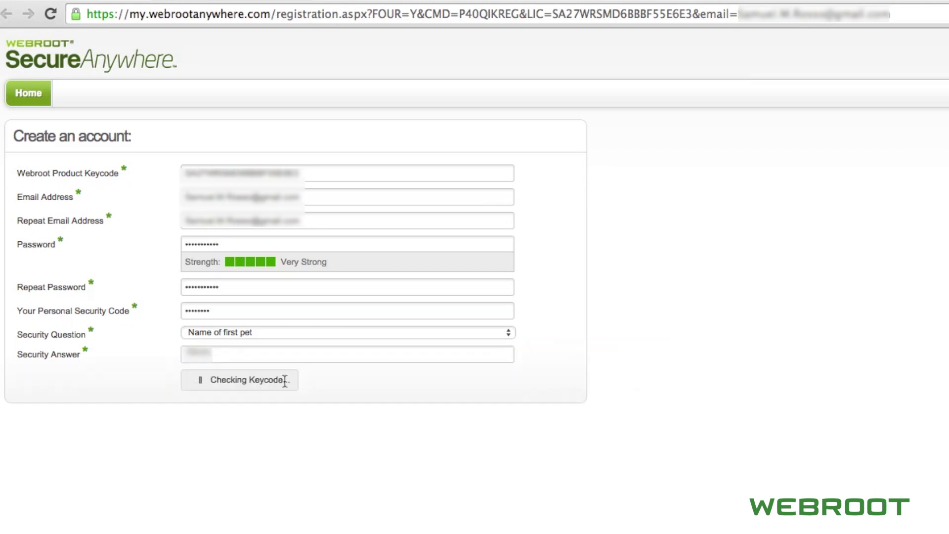
click(189, 390)
click(250, 439)
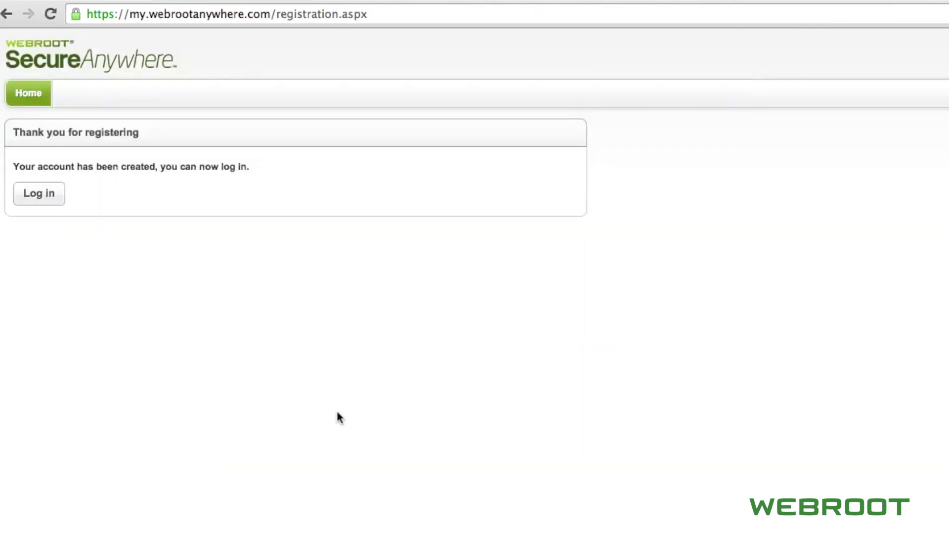
- Log in with the account password and the requested security-code characters
click(49, 195)
click(142, 200)
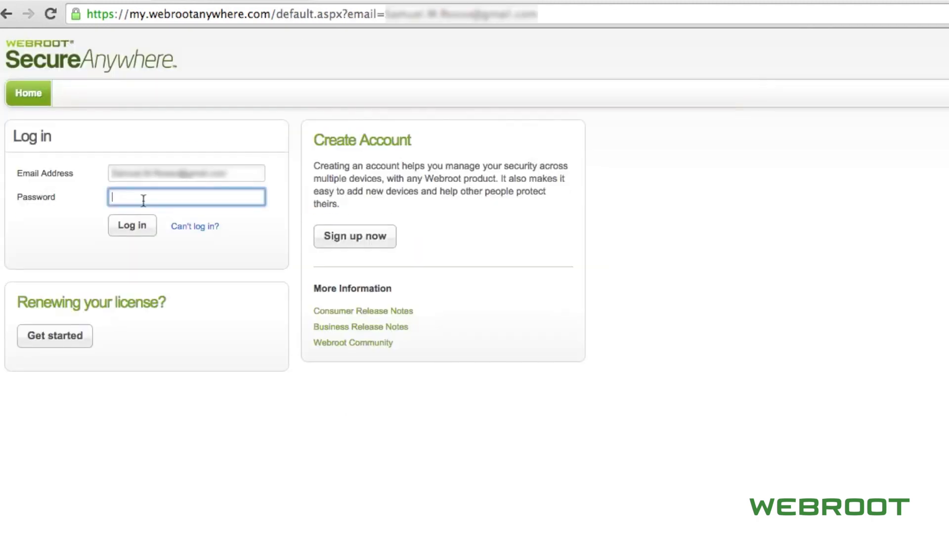
text(************)
key(Return)
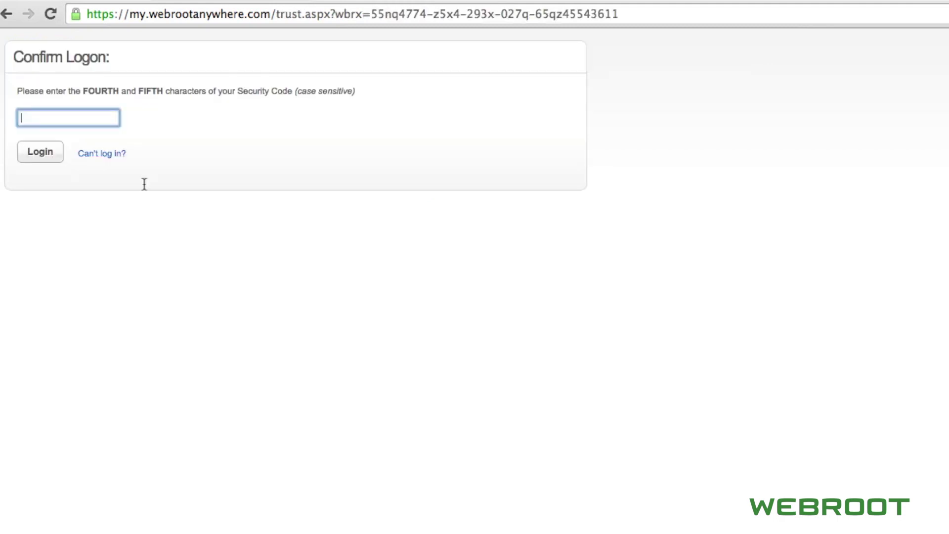
click(94, 225)
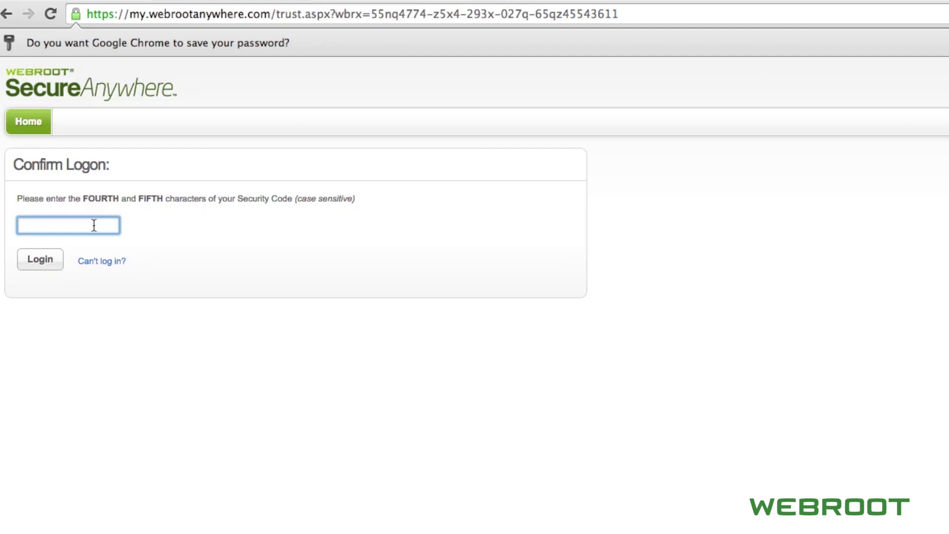
text(**)
click(39, 266)
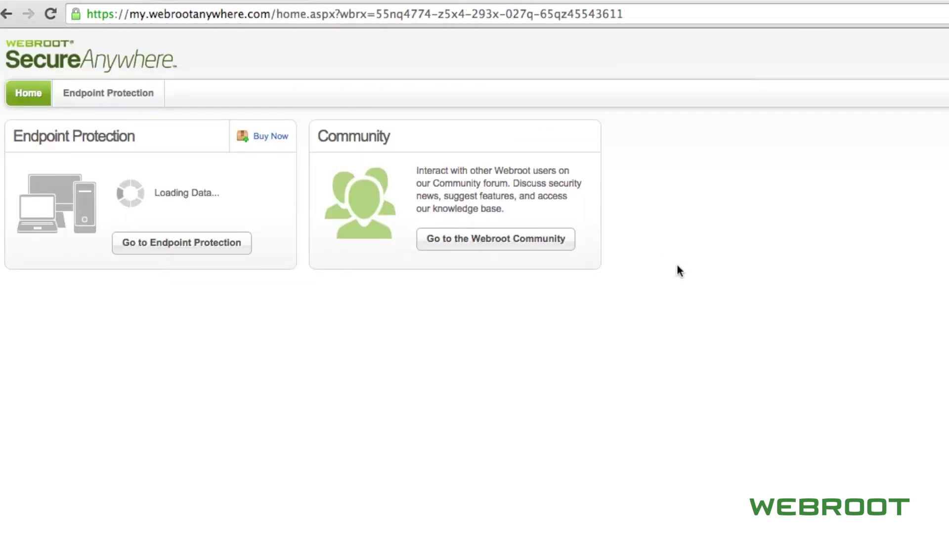
- Go to Endpoint Protection and submit Recommended Defaults as the default endpoint policy
click(232, 252)
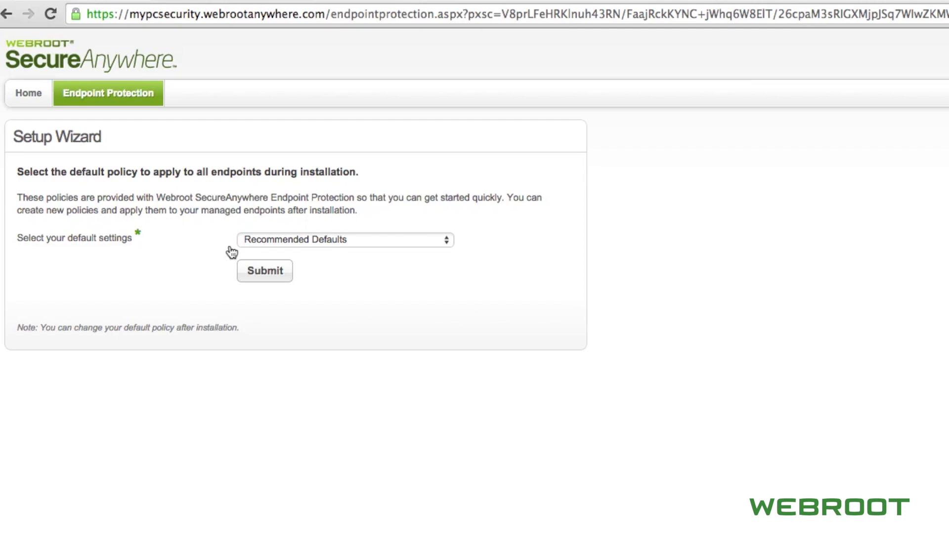
click(435, 241)
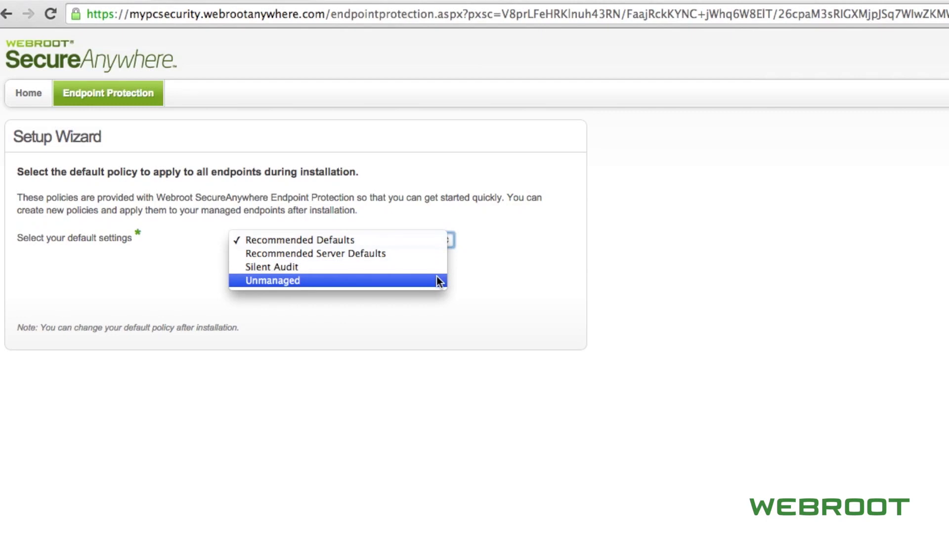
click(393, 242)
click(282, 270)
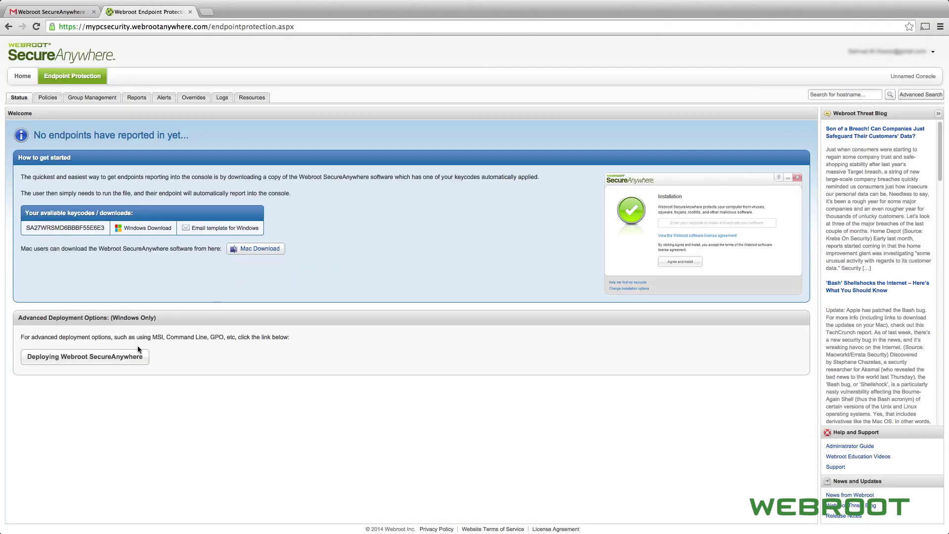
- Open 'Deploying Webroot SecureAnywhere' from the console Status tab
click(132, 358)
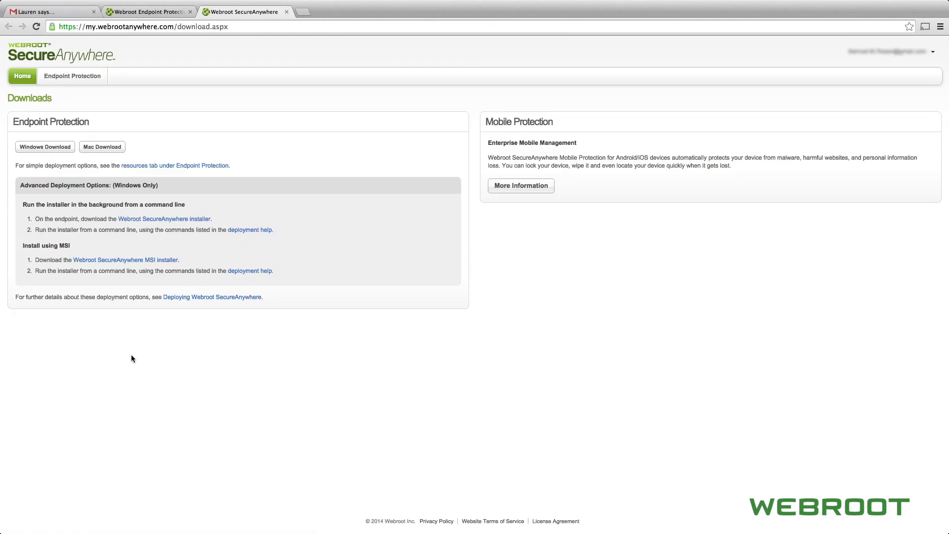